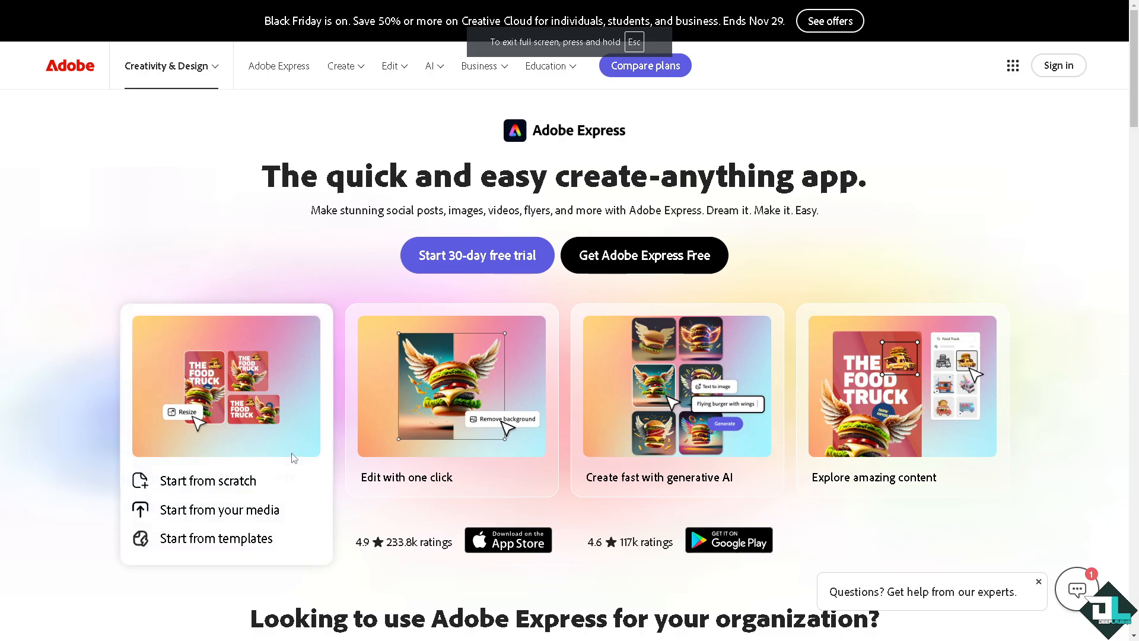
Get the free version of Adobe Express and start creating a new account
{"action": "mouse_move", "coordinate": [428, 432]}
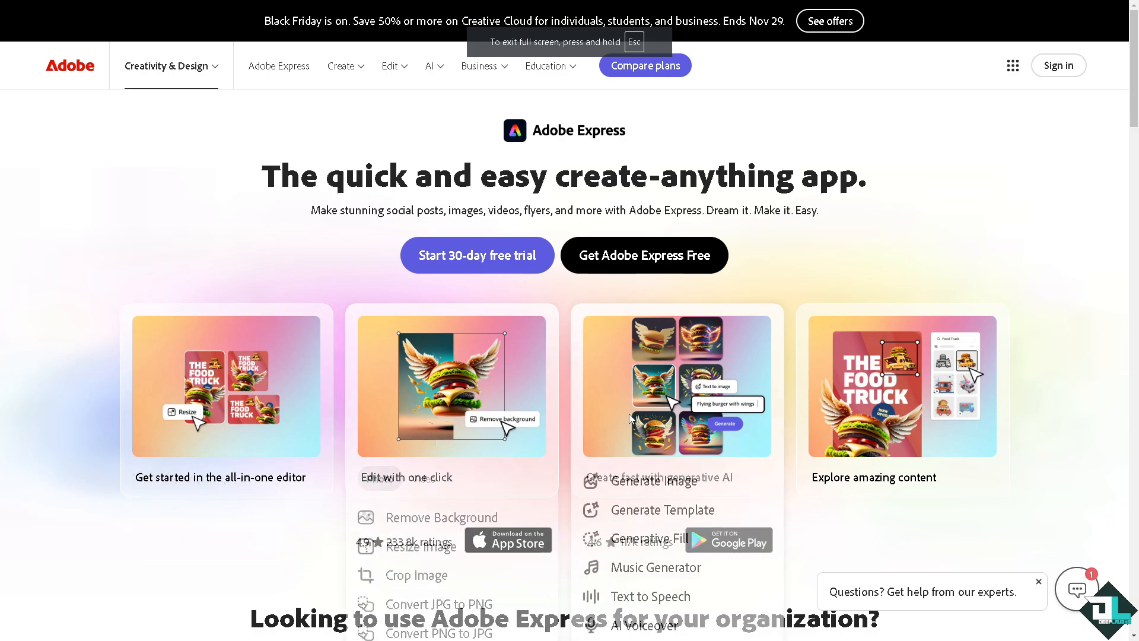
{"action": "left_click", "coordinate": [652, 260]}
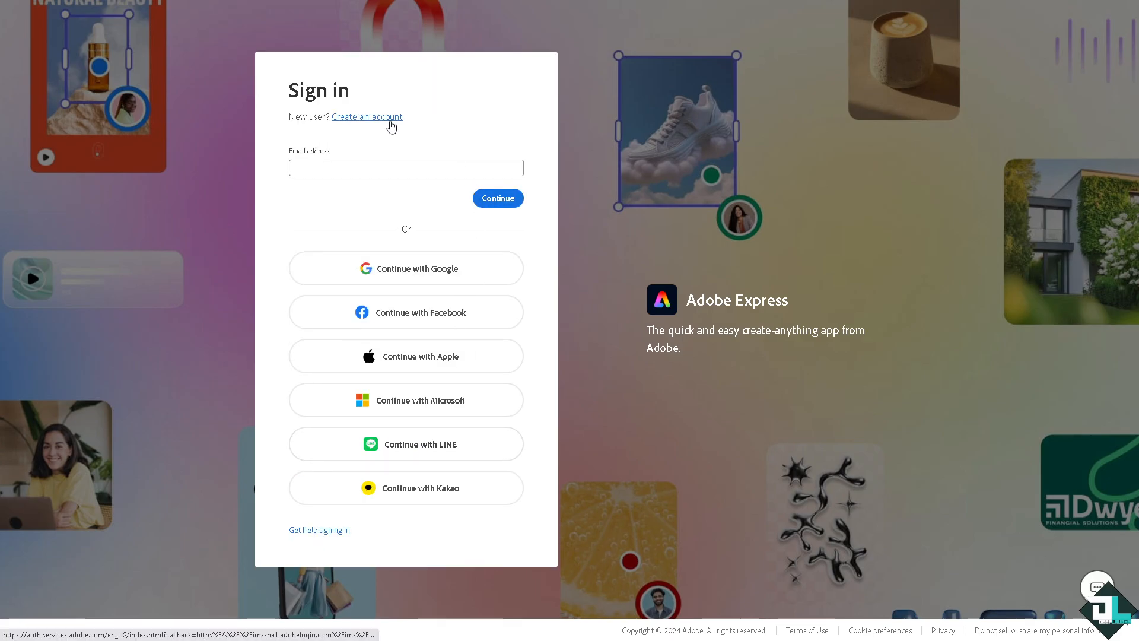
{"action": "left_click", "coordinate": [367, 117]}
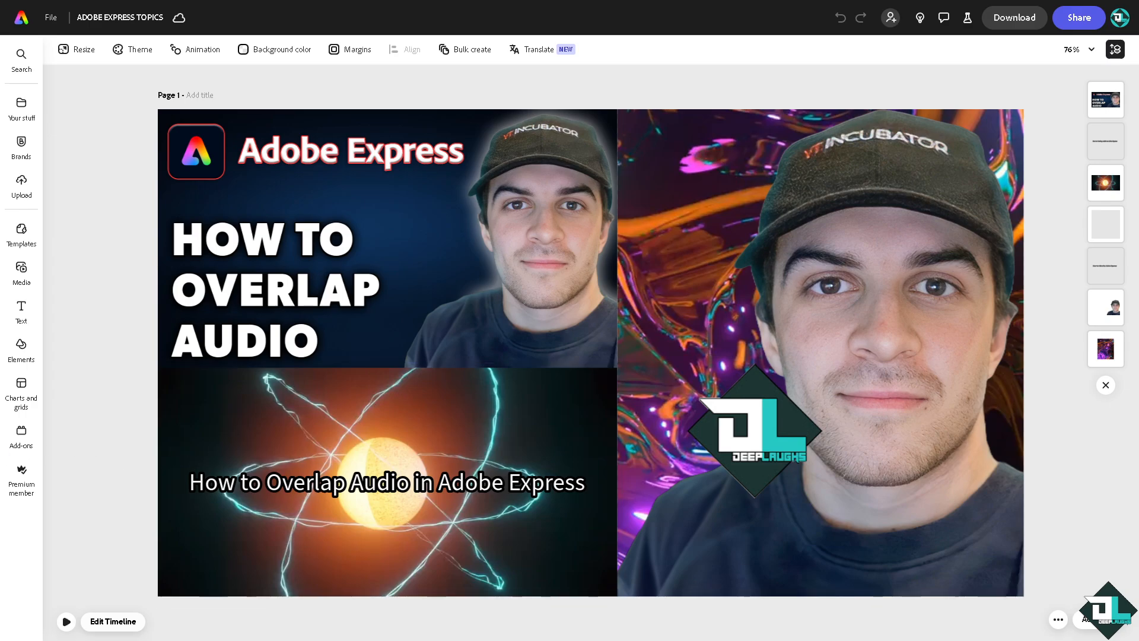
Open the timeline, move the playhead to 0:02 and add the Brass track Monumental III 90 BPM PERC - Loop A
{"action": "left_click", "coordinate": [67, 621]}
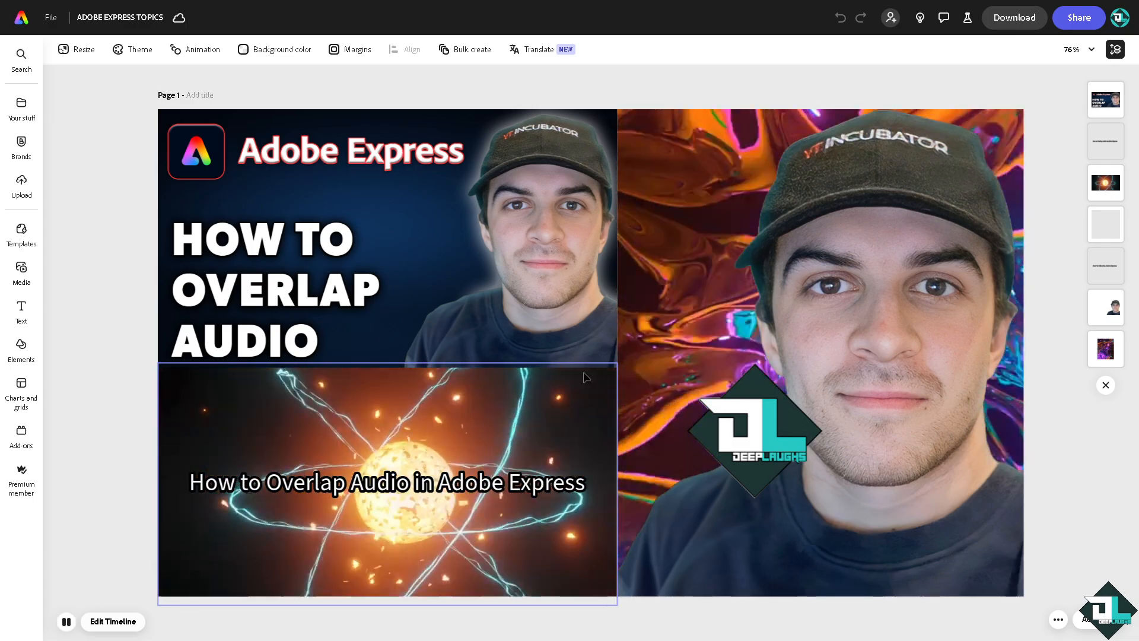
{"action": "left_click", "coordinate": [114, 621]}
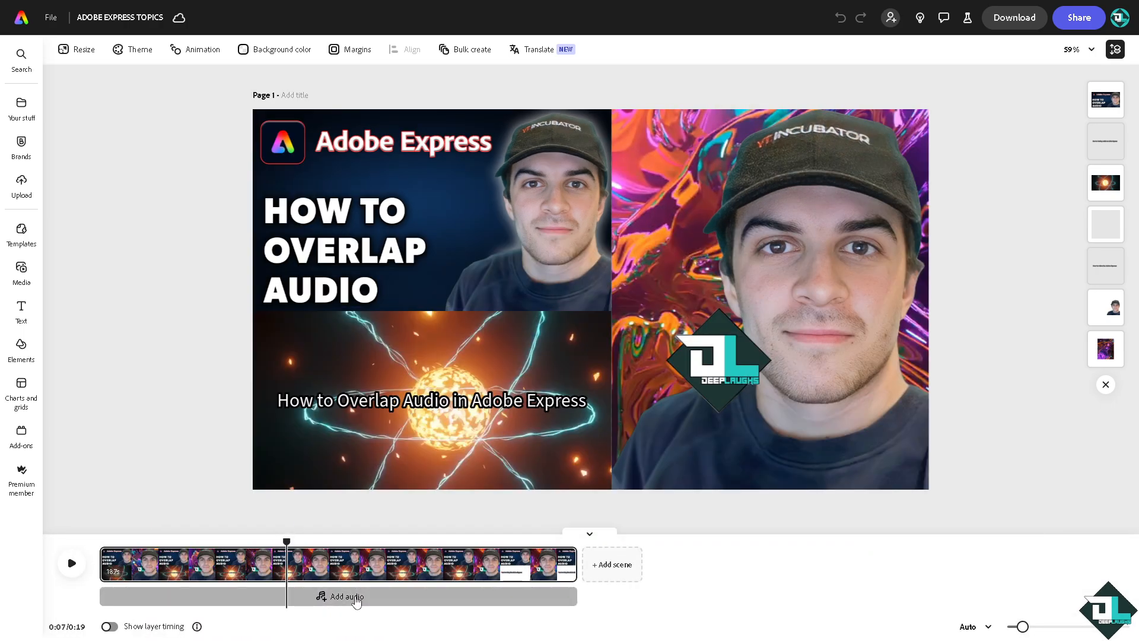
{"action": "left_click", "coordinate": [355, 601]}
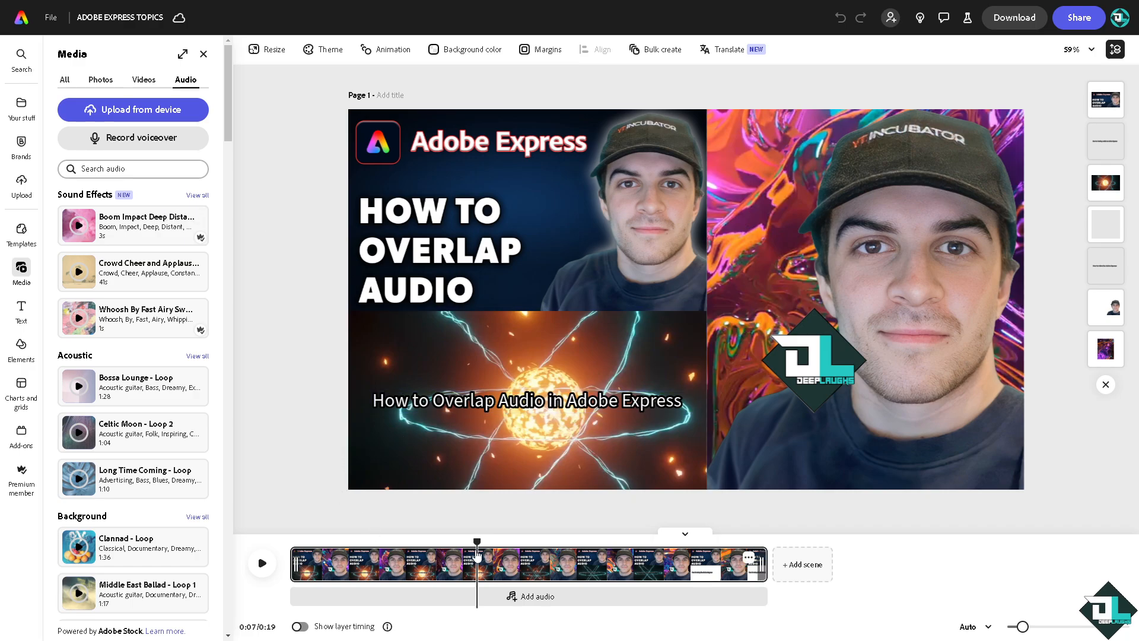
{"action": "left_click_drag", "start_coordinate": [477, 541], "coordinate": [333, 541]}
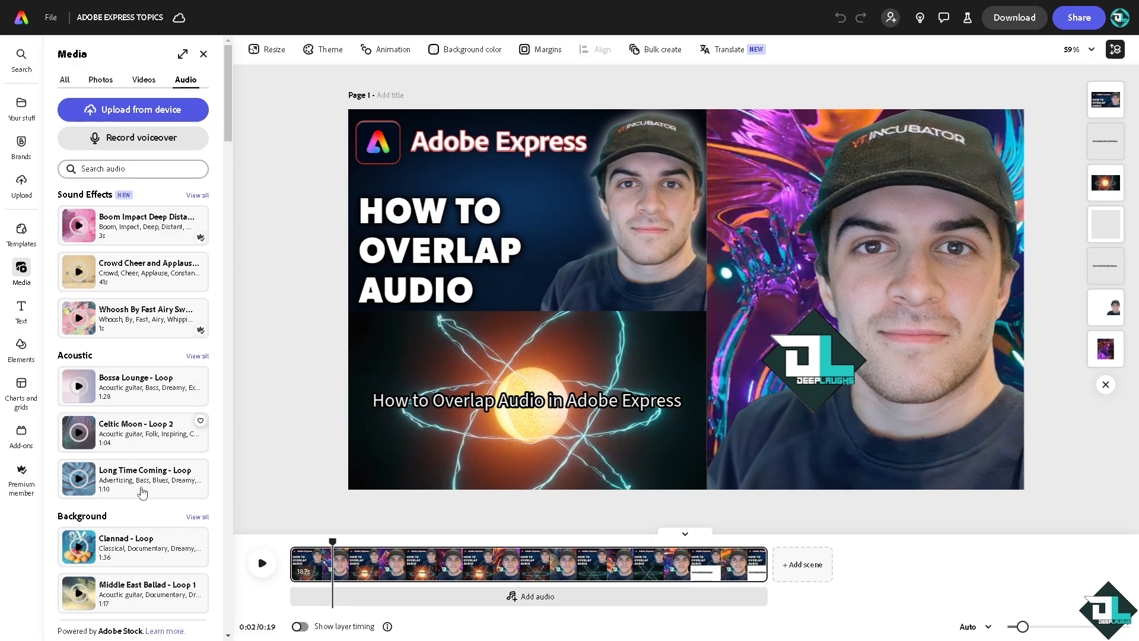
{"action": "scroll", "coordinate": [113, 478], "scroll_direction": "down", "scroll_amount": 8}
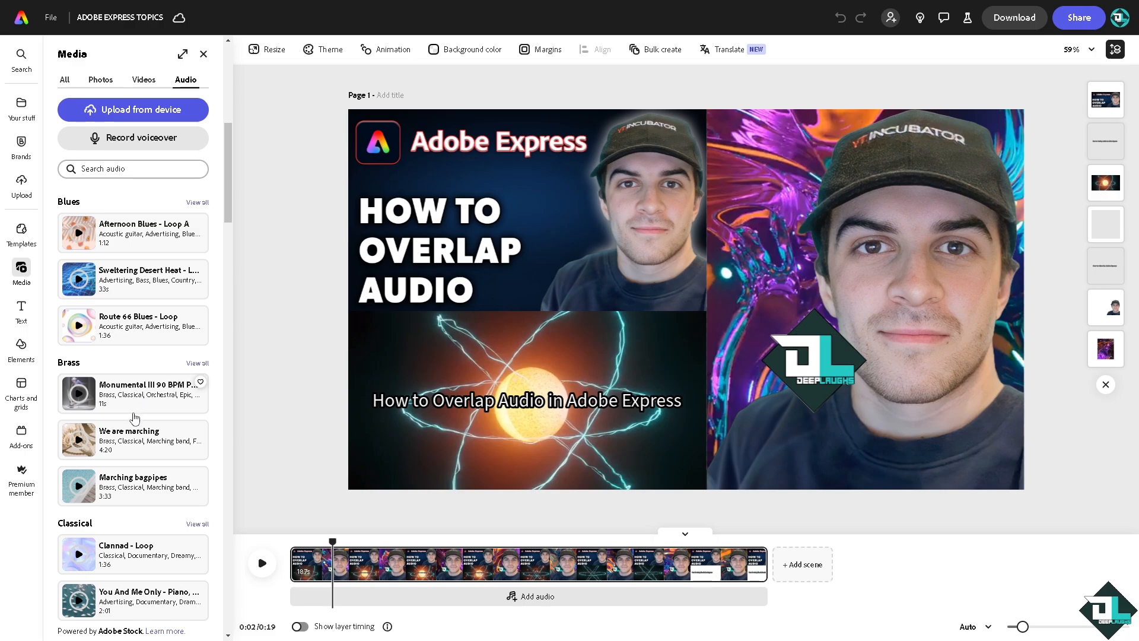
{"action": "left_click", "coordinate": [136, 400]}
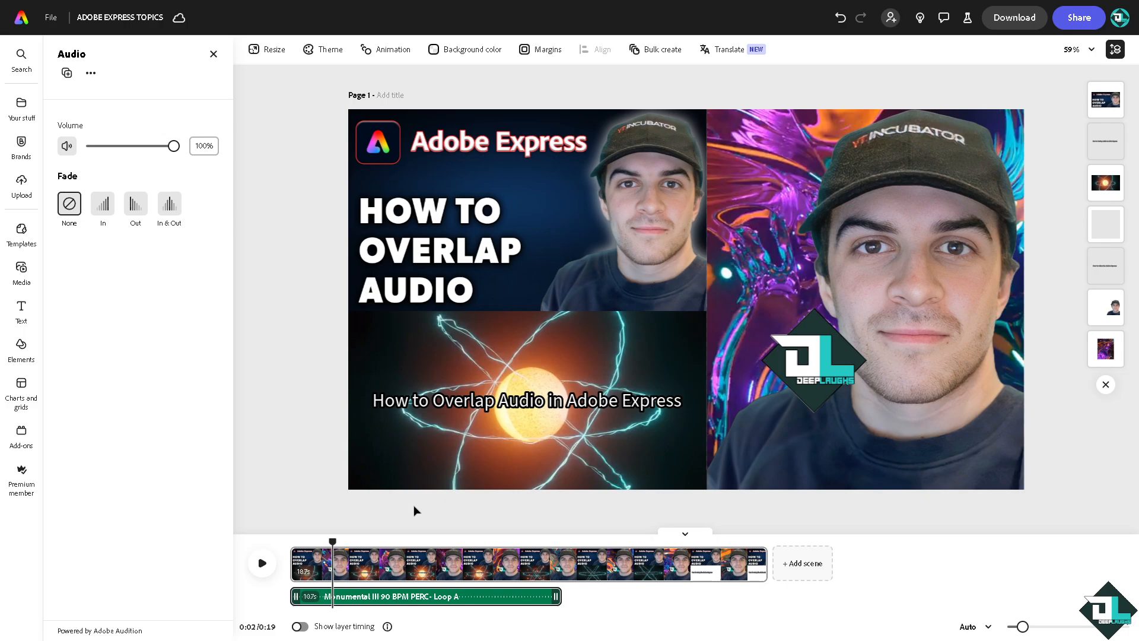
{"action": "left_click", "coordinate": [213, 54]}
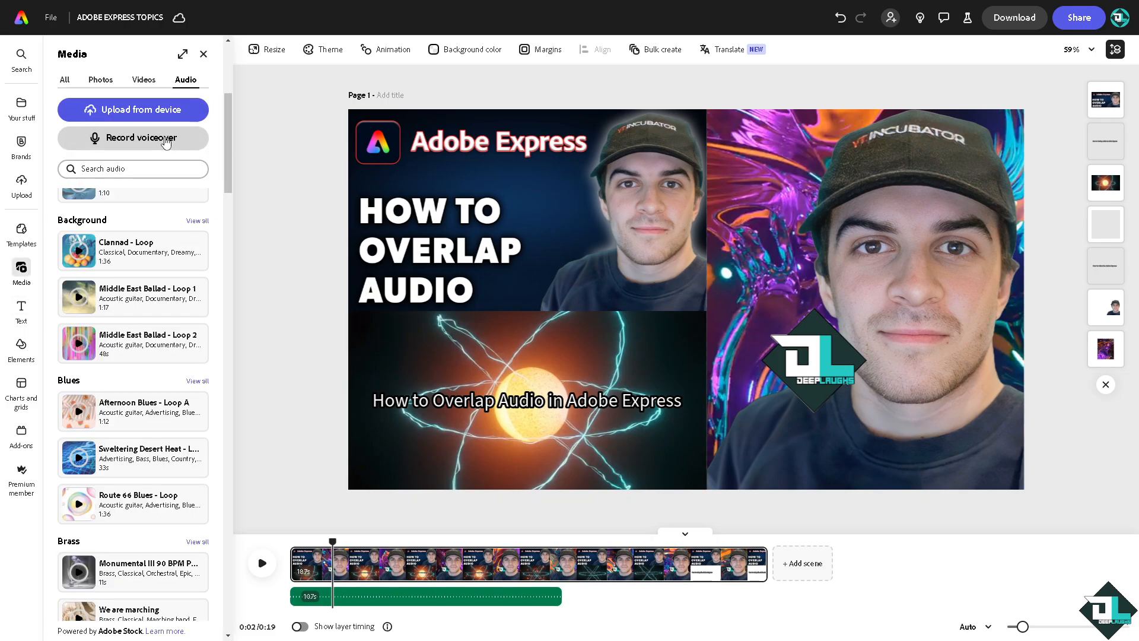
Record a voiceover of about 11 seconds over the music from 0:02, using the default HyperX DuoCast microphone
{"action": "left_click", "coordinate": [166, 142]}
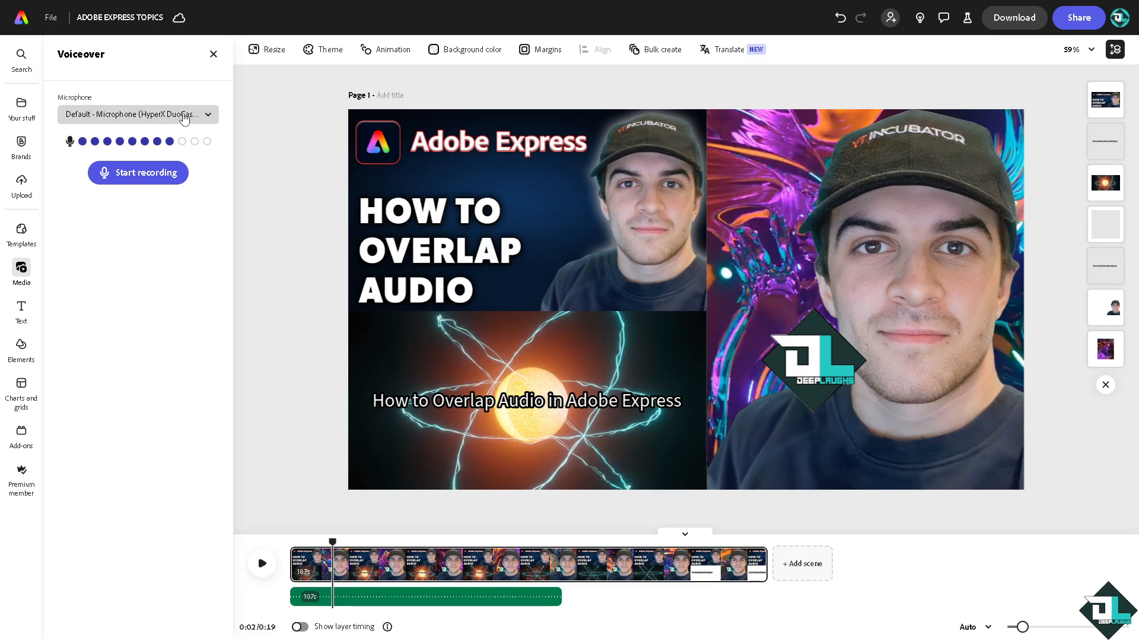
{"action": "left_click", "coordinate": [184, 116]}
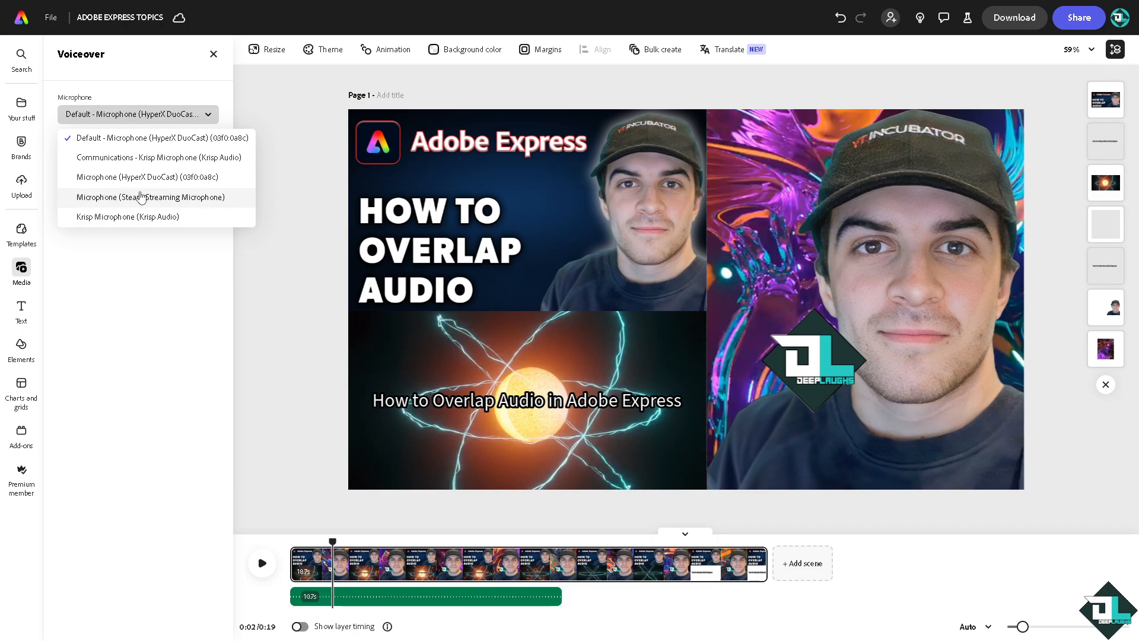
{"action": "left_click", "coordinate": [166, 140]}
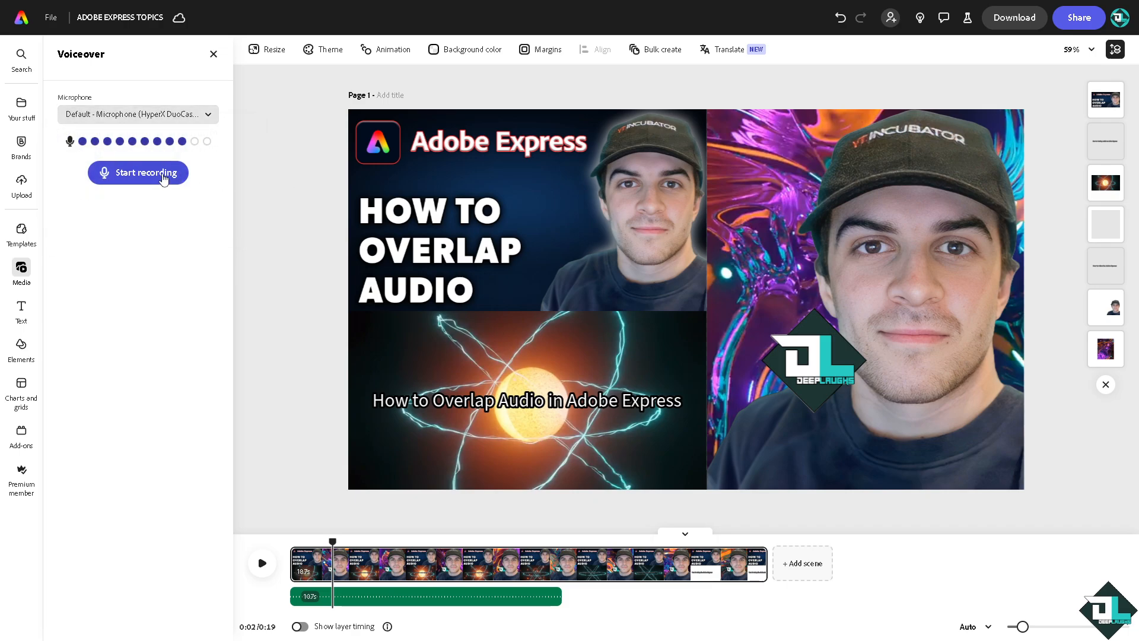
{"action": "left_click", "coordinate": [157, 174]}
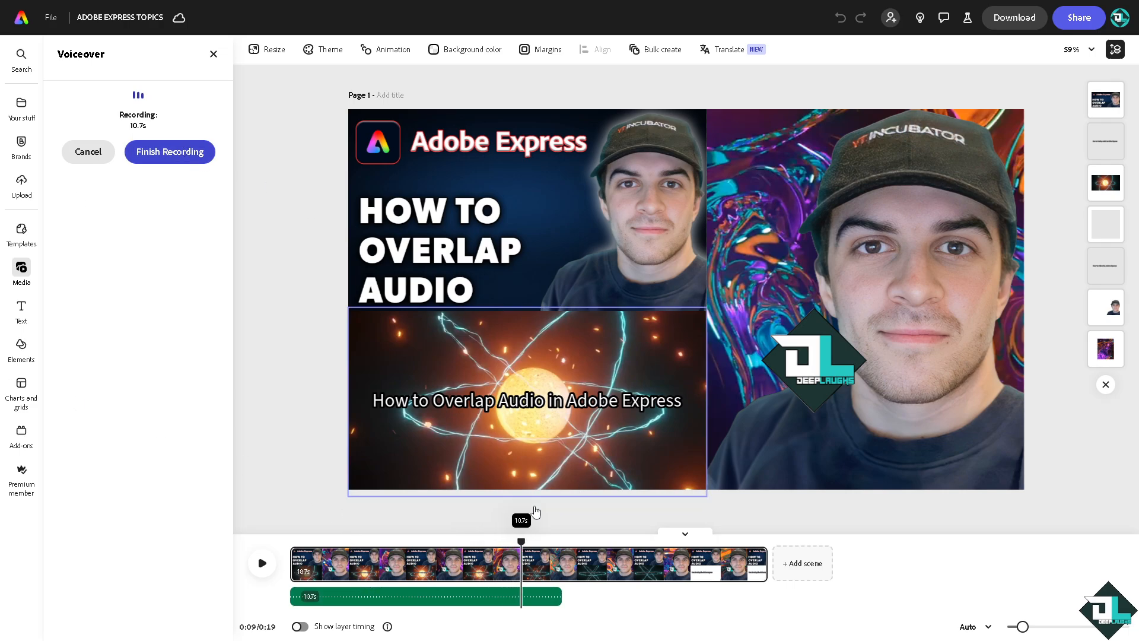
{"action": "left_click", "coordinate": [183, 153]}
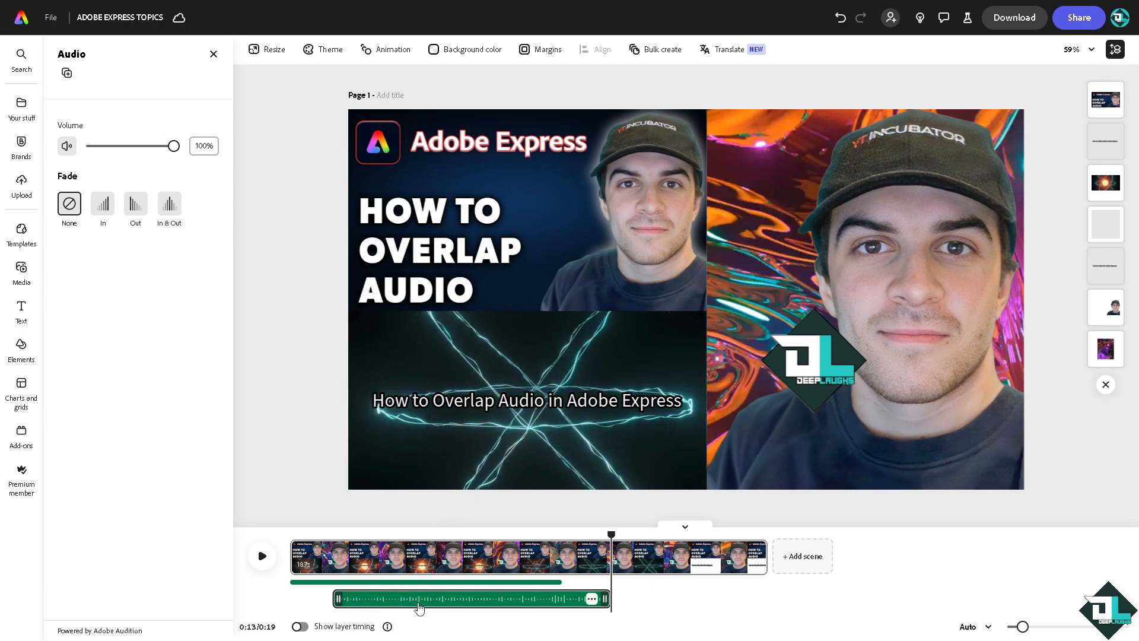
Lower the Monumental III music track's volume to 12% and look at the voiceover clip's options
{"action": "left_click_drag", "start_coordinate": [419, 605], "coordinate": [393, 599]}
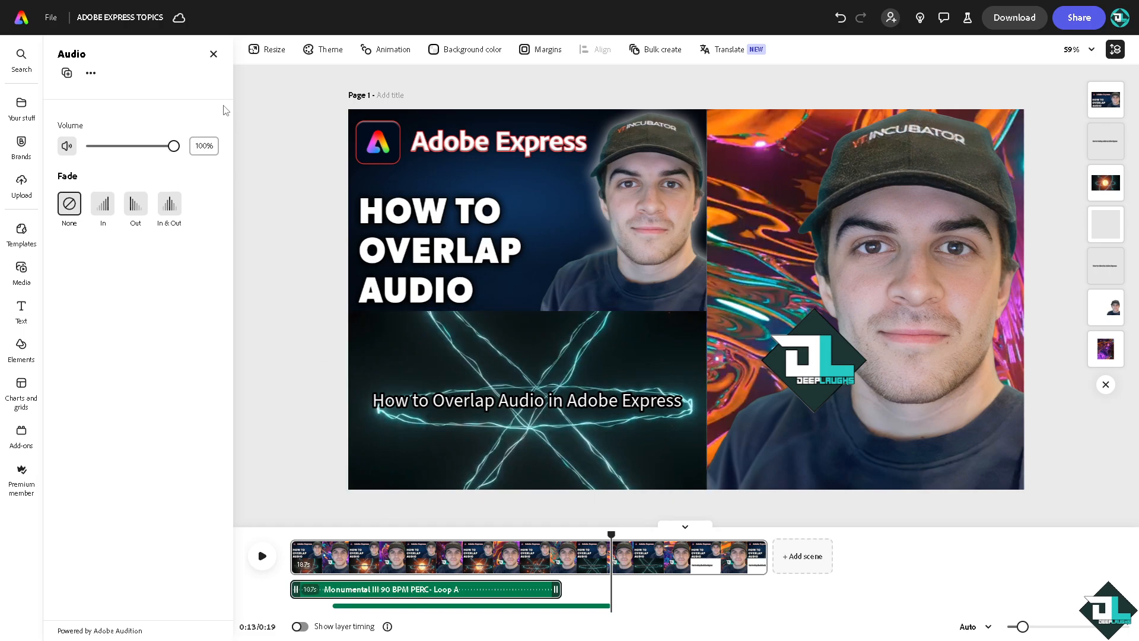
{"action": "left_click_drag", "start_coordinate": [173, 147], "coordinate": [99, 141]}
{"action": "left_click", "coordinate": [529, 605]}
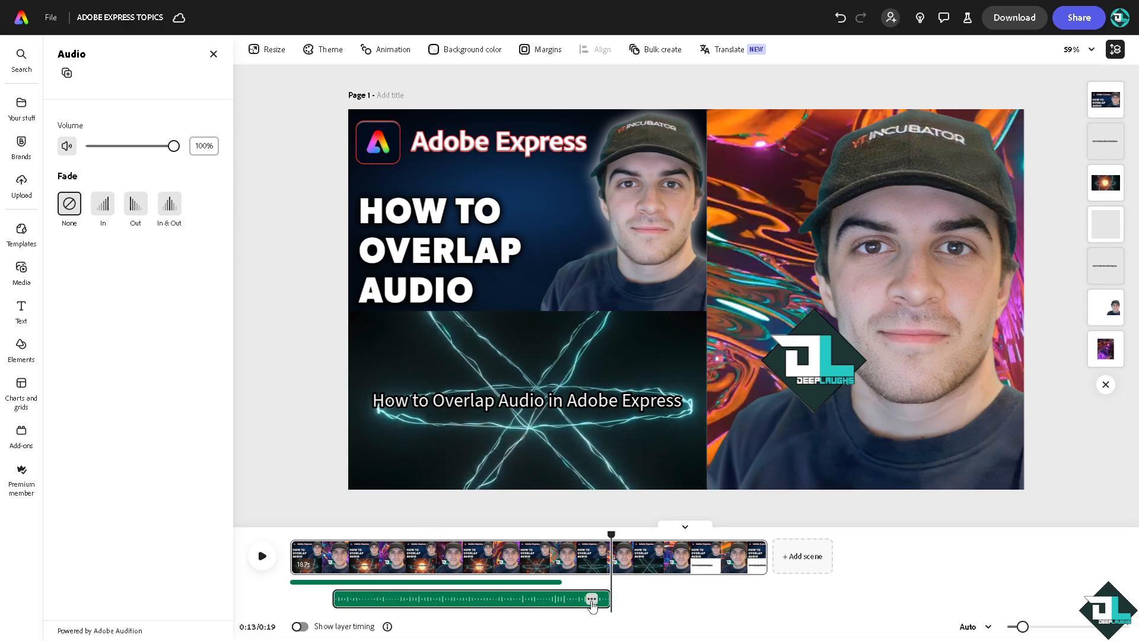
{"action": "left_click", "coordinate": [592, 599]}
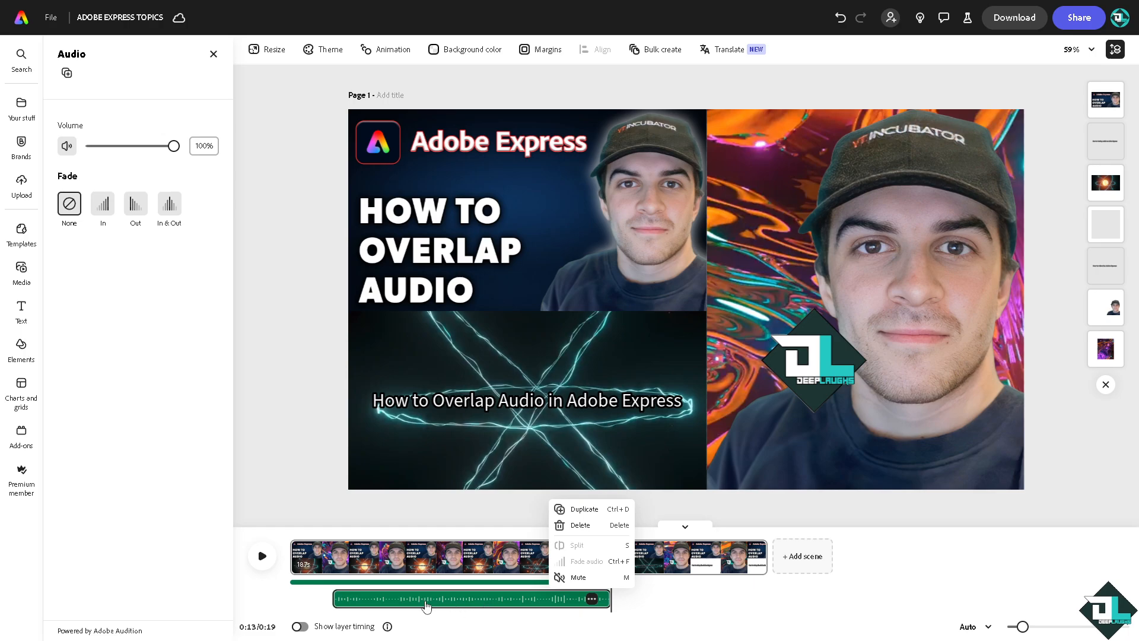
{"action": "left_click", "coordinate": [360, 583]}
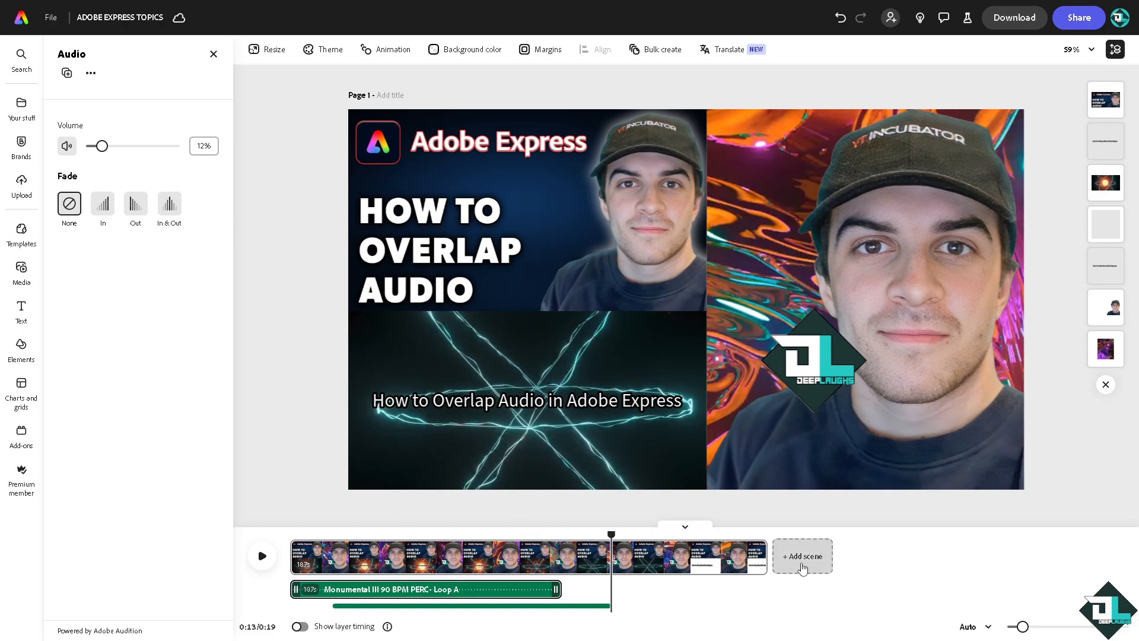
Add a second scene with the Afternoon Blues - Loop A track and set that track's volume to 21%
{"action": "left_click", "coordinate": [802, 558]}
{"action": "scroll", "coordinate": [135, 492], "scroll_direction": "down", "scroll_amount": 2}
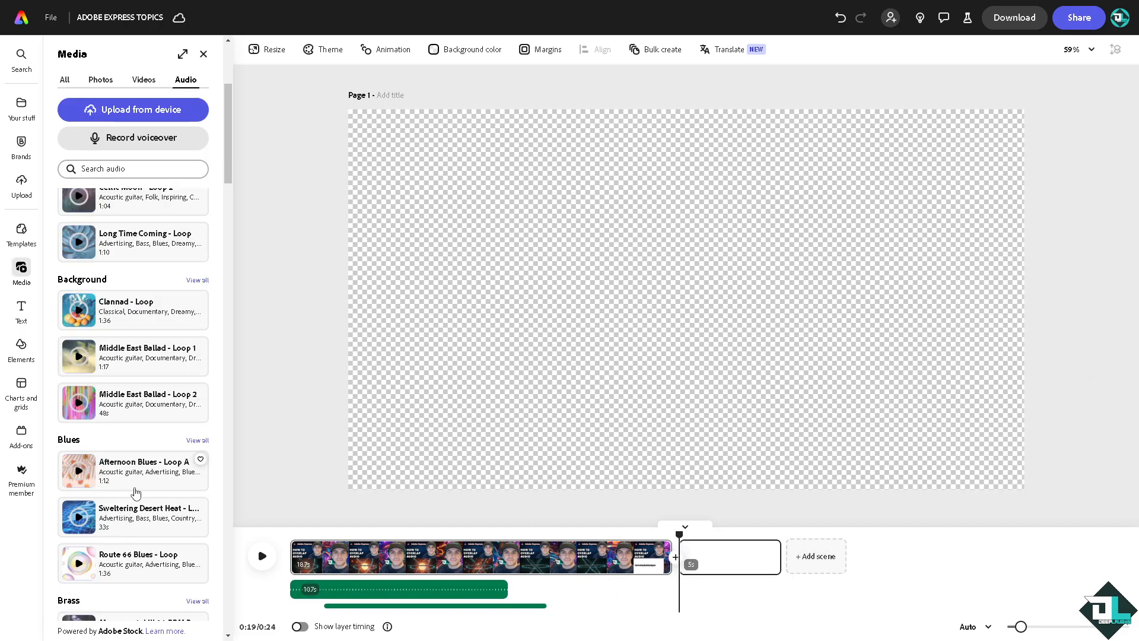
{"action": "left_click", "coordinate": [135, 475]}
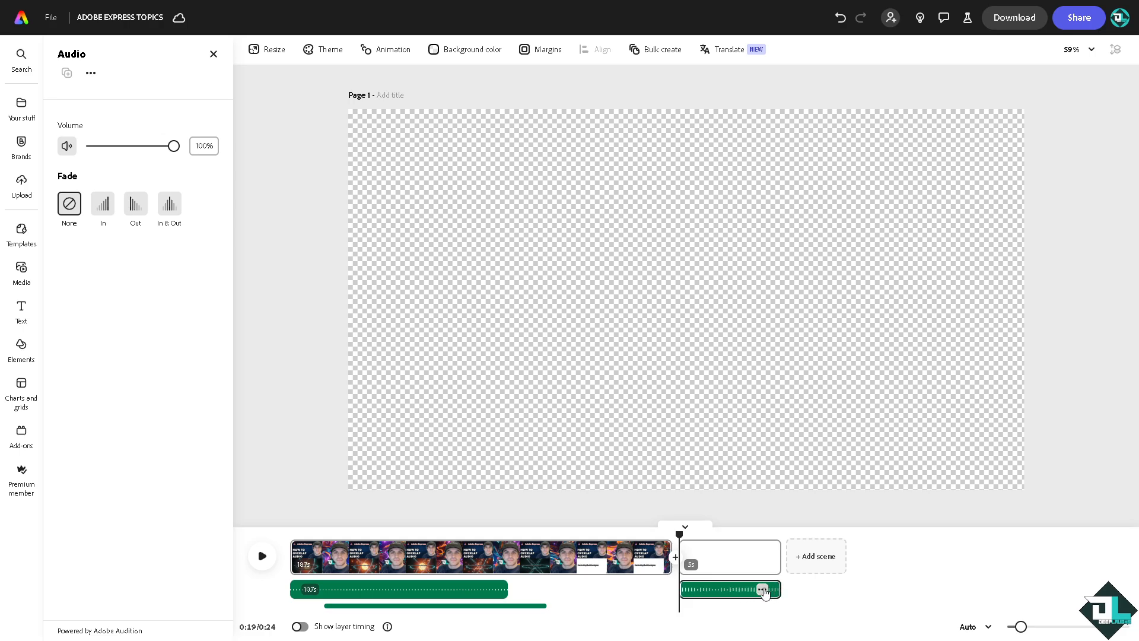
{"action": "left_click_drag", "start_coordinate": [172, 146], "coordinate": [109, 149]}
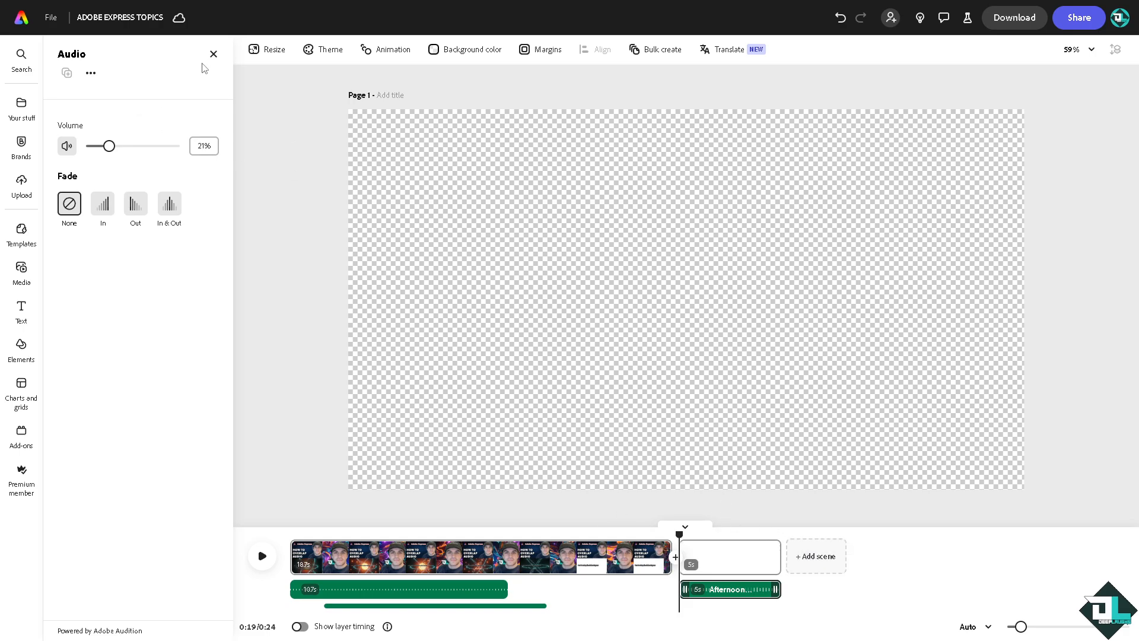
Record a second voiceover of about 13 seconds over the blues track, starting at 0:21 in the blank scene
{"action": "left_click", "coordinate": [720, 561]}
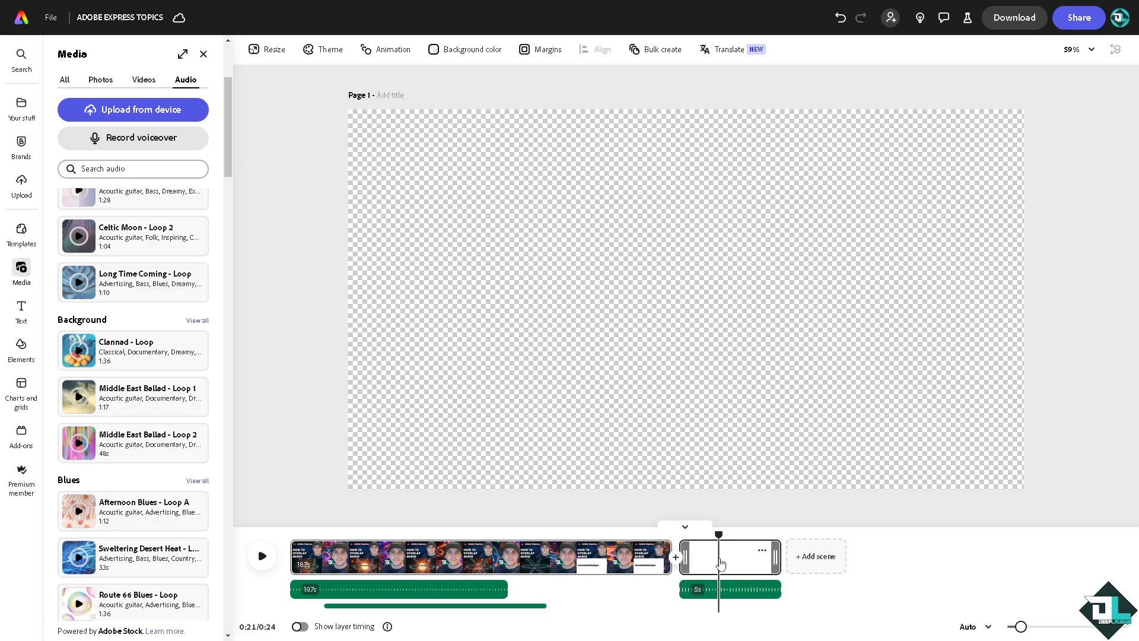
{"action": "left_click", "coordinate": [142, 137]}
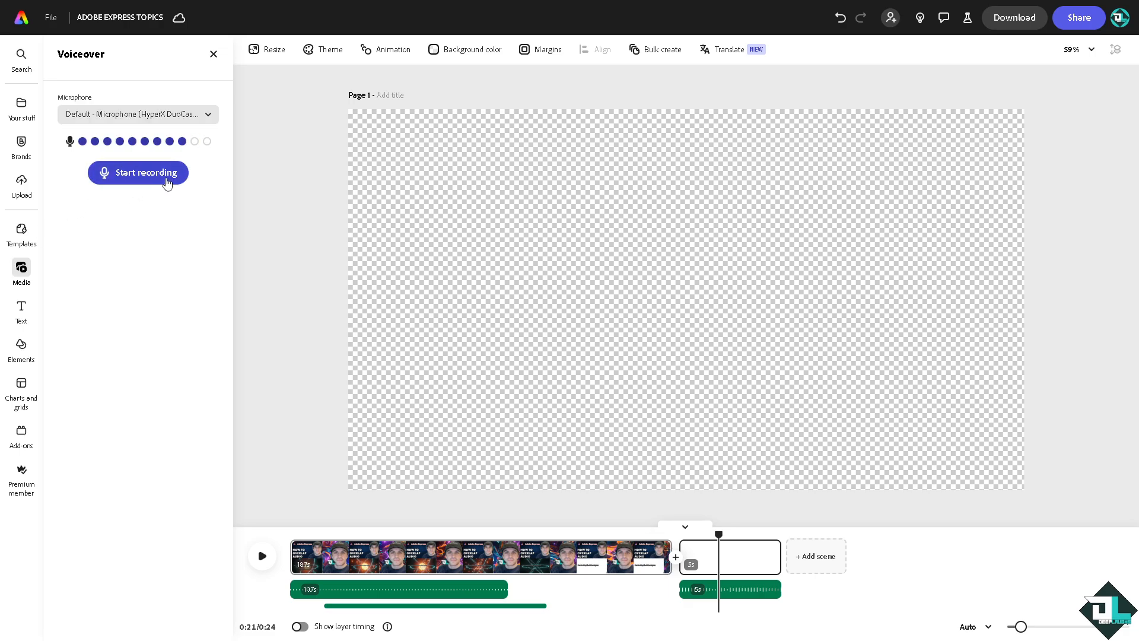
{"action": "left_click", "coordinate": [156, 178]}
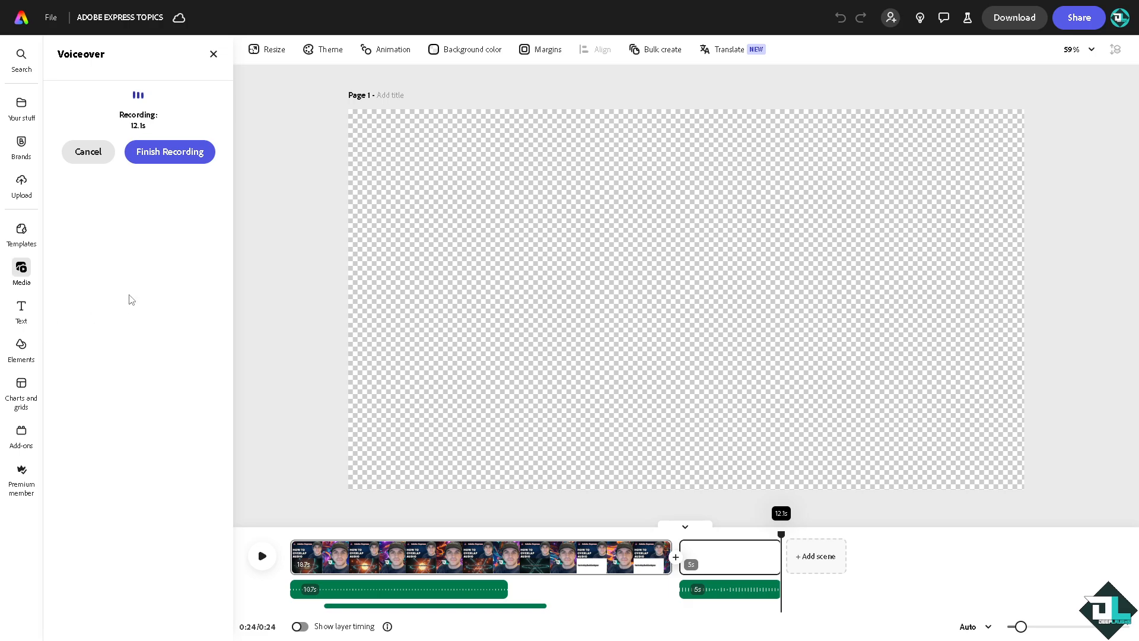
{"action": "left_click", "coordinate": [188, 160]}
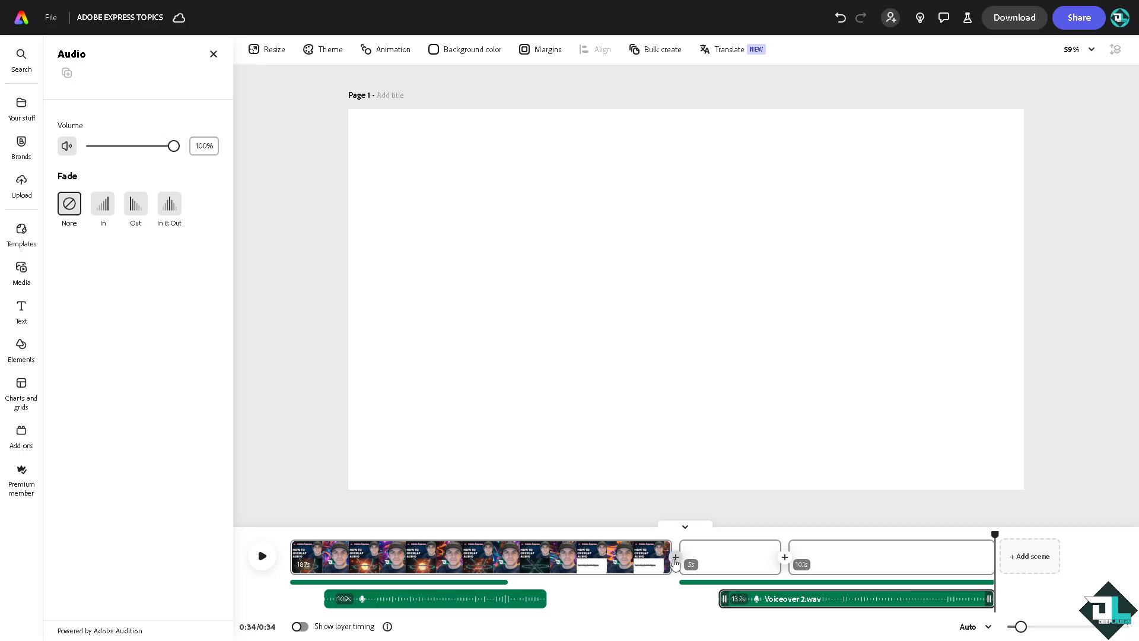
Play back the overlapping audio and review the video's download and sharing options
{"action": "left_click", "coordinate": [262, 555]}
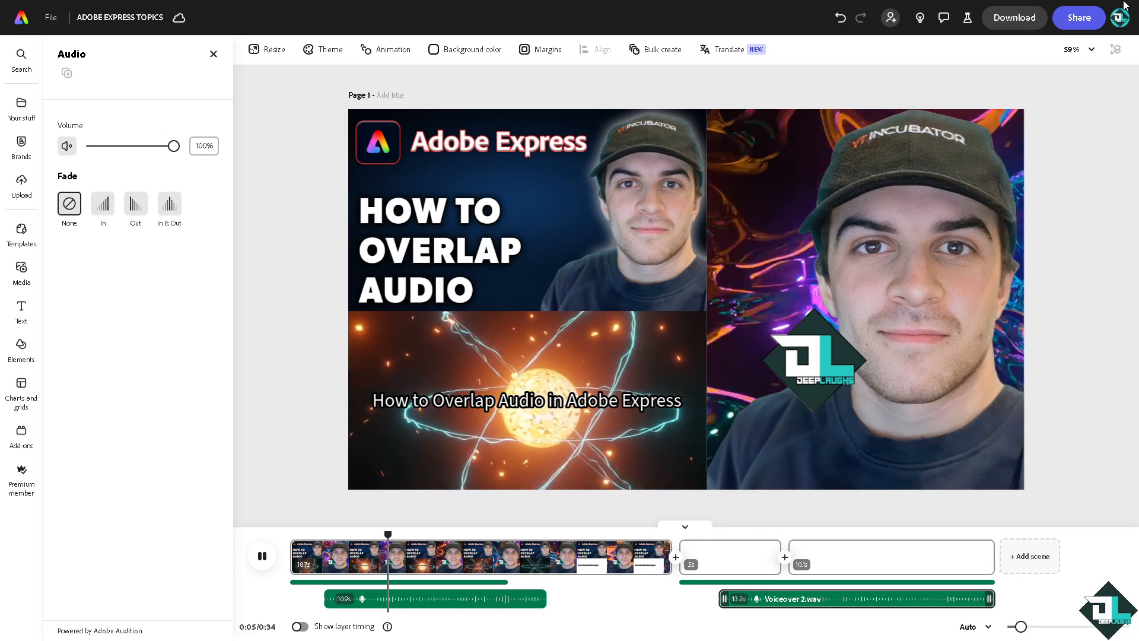
{"action": "left_click", "coordinate": [1014, 18]}
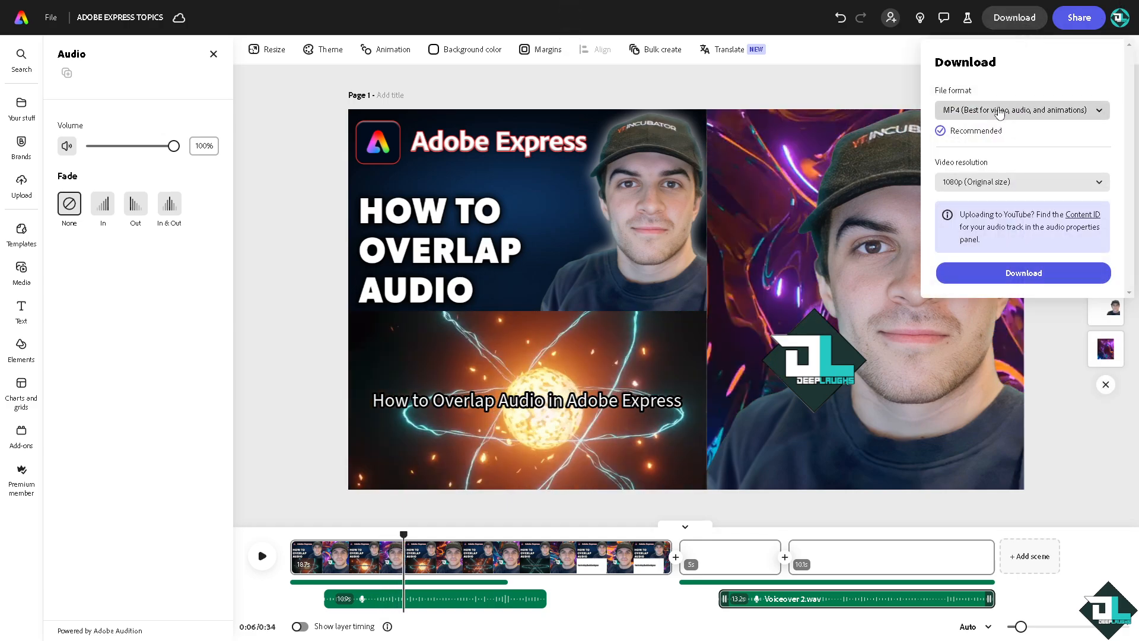
{"action": "left_click", "coordinate": [1026, 18]}
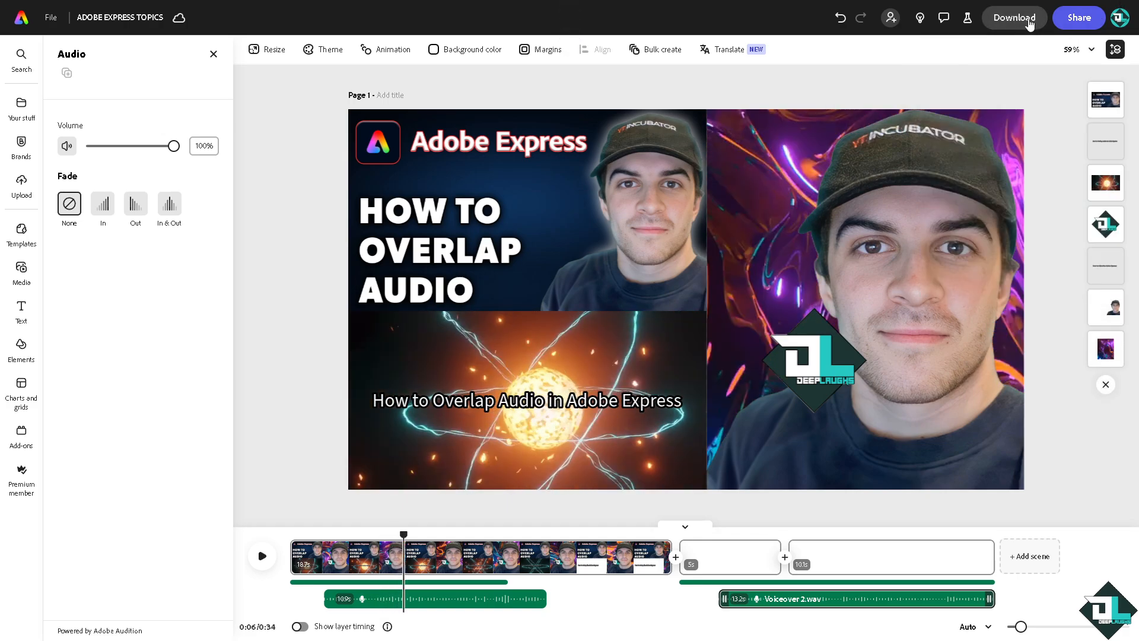
{"action": "left_click", "coordinate": [1075, 24]}
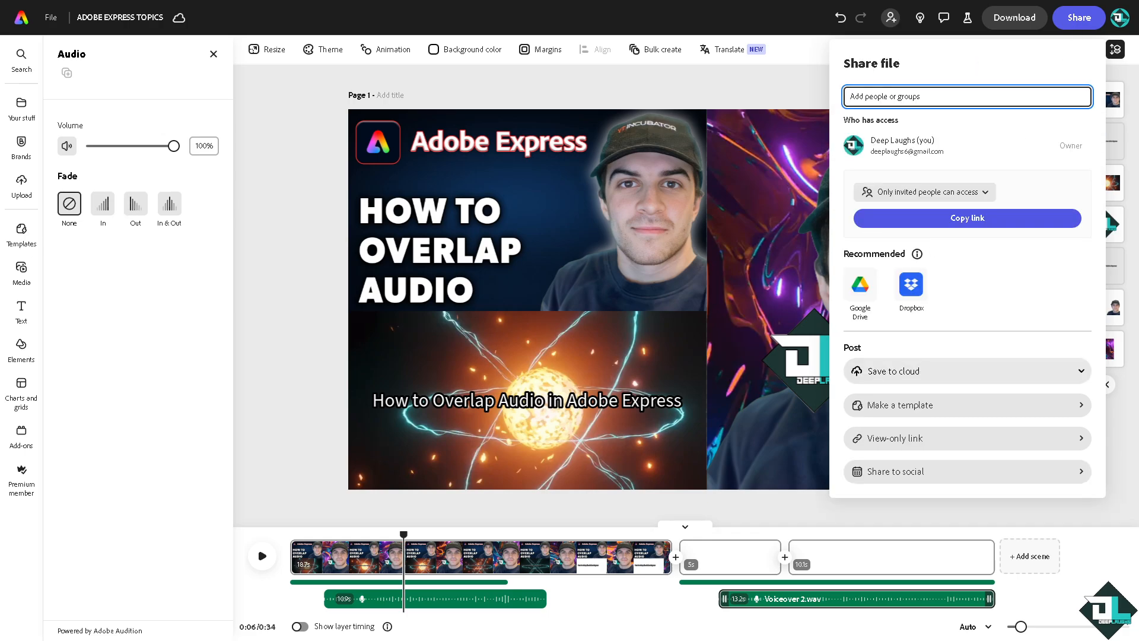
{"action": "left_click", "coordinate": [261, 556]}
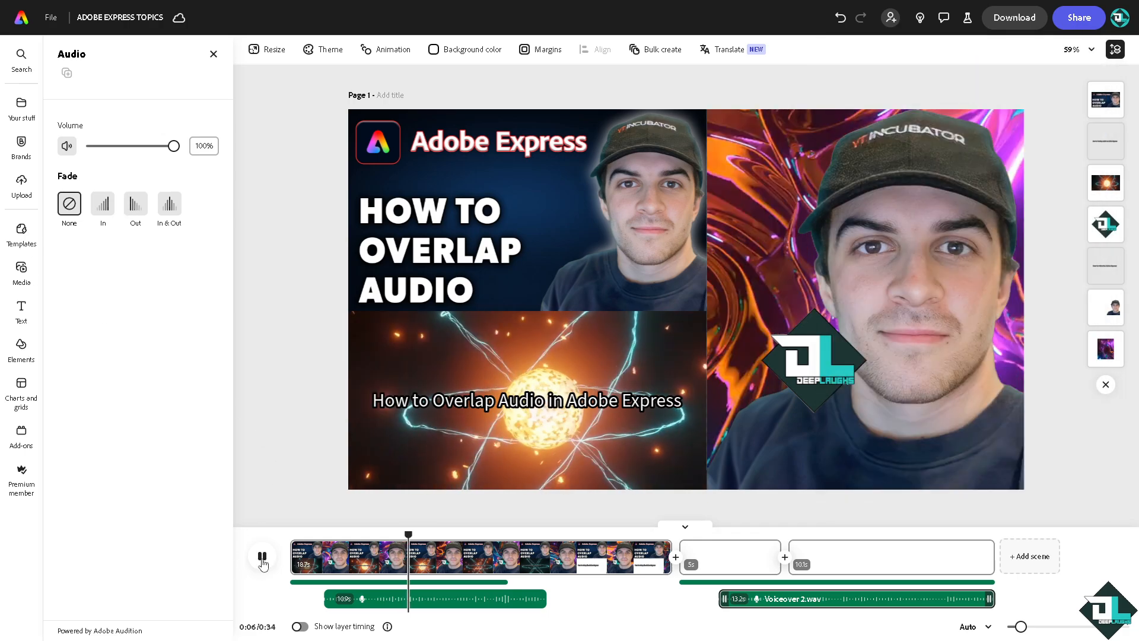